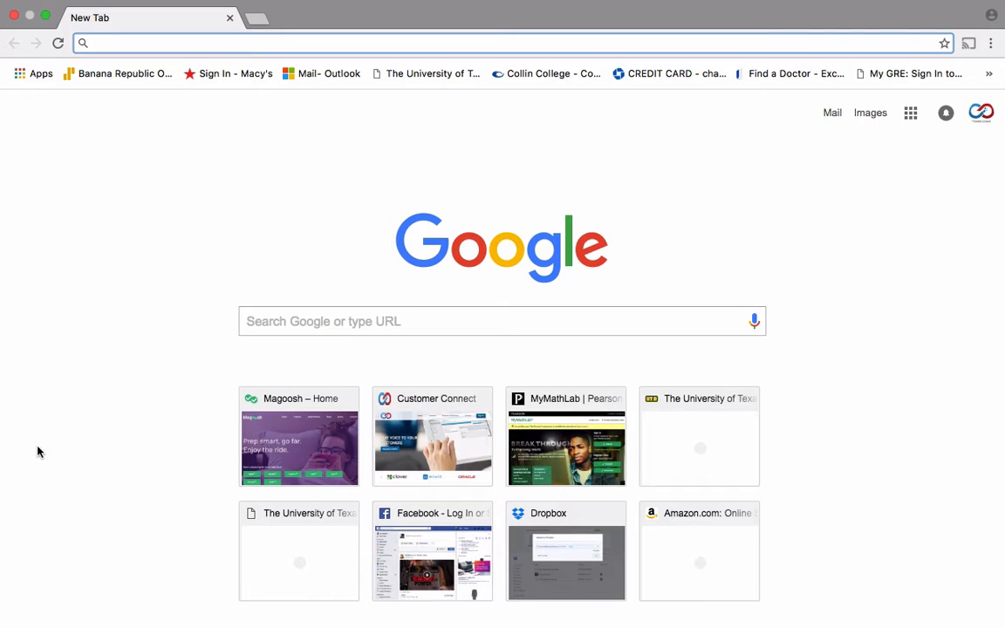
type("www.cu")
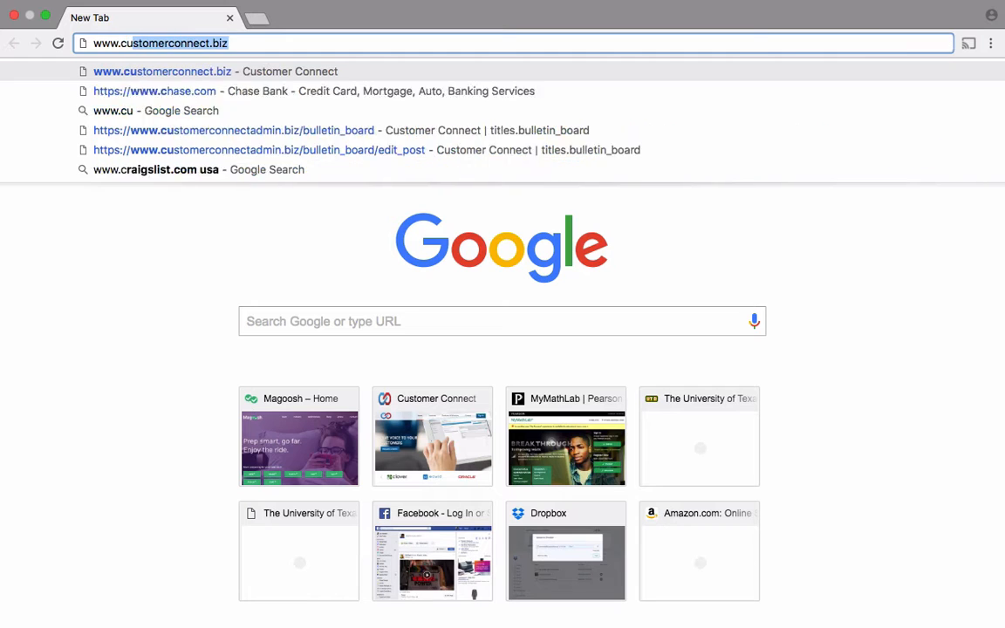
type("stom")
key("Return")
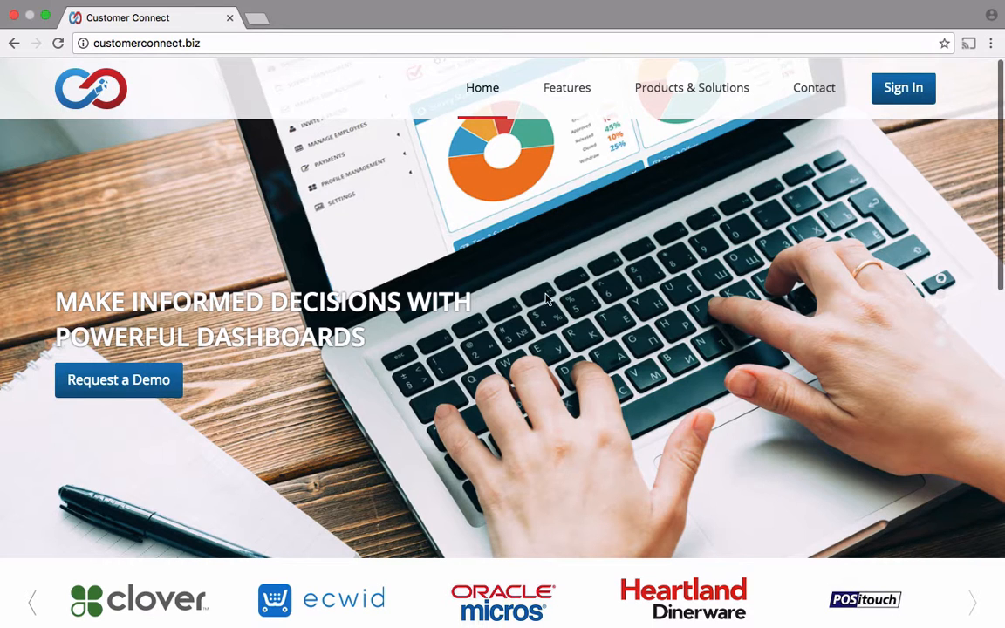
left_click(903, 88)
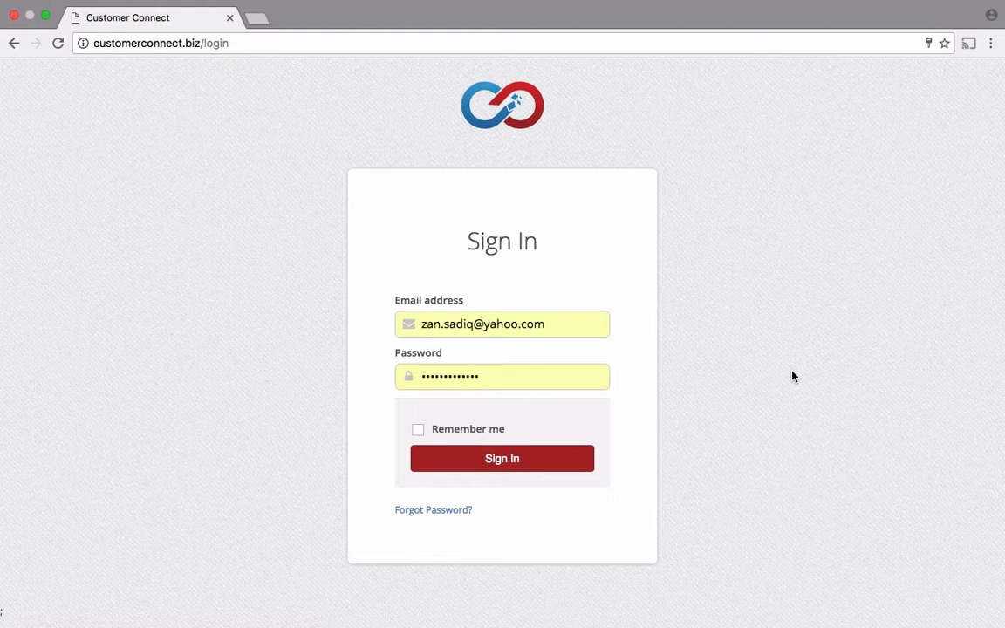
left_click(504, 465)
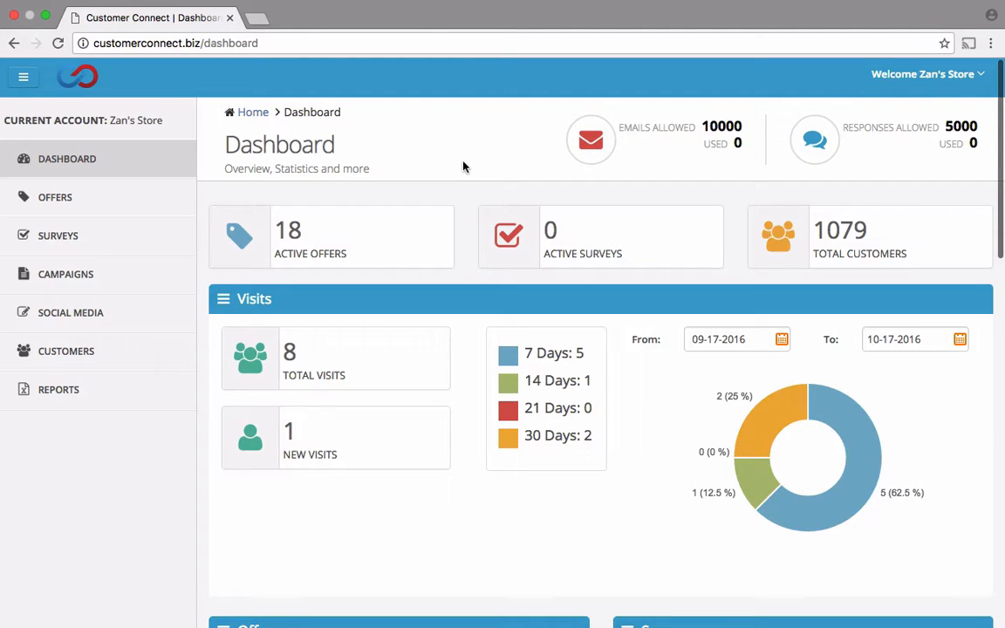
Open the How to Guides list from the account options and look through the available guides.
left_click(931, 91)
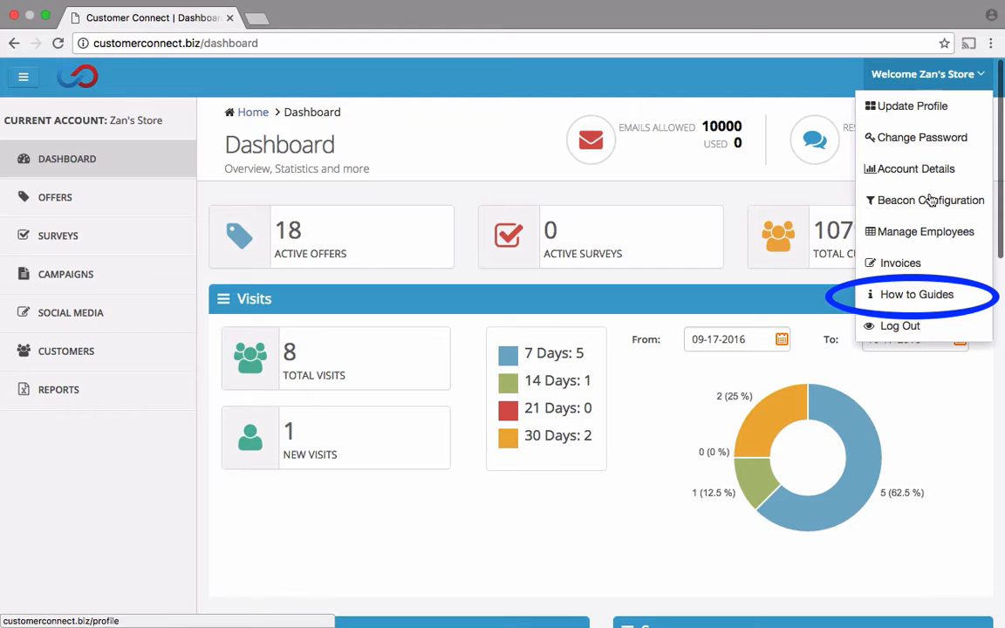
left_click(930, 296)
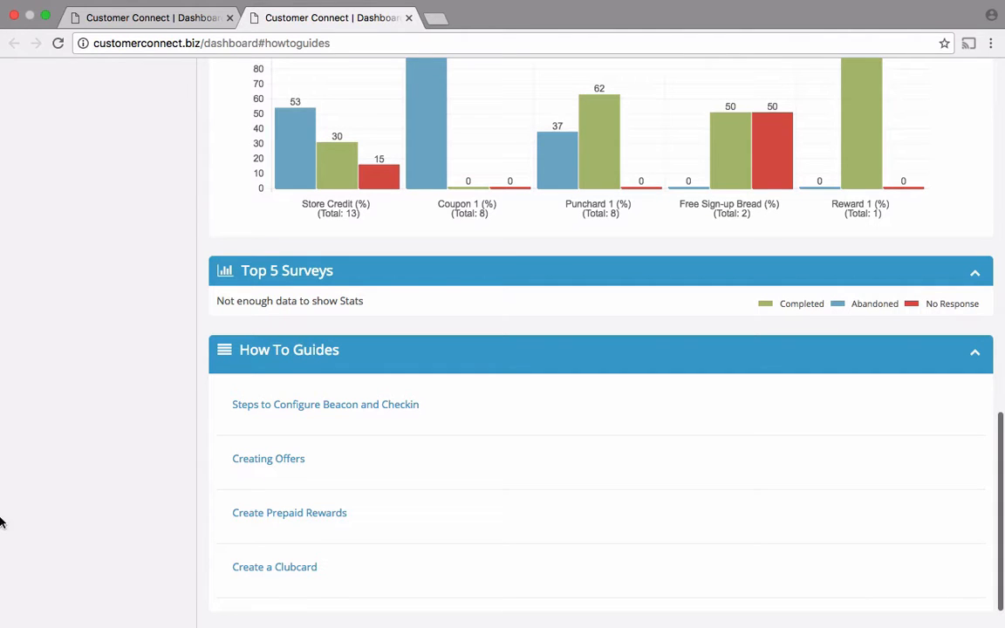
scroll(141, 495, "down", 1)
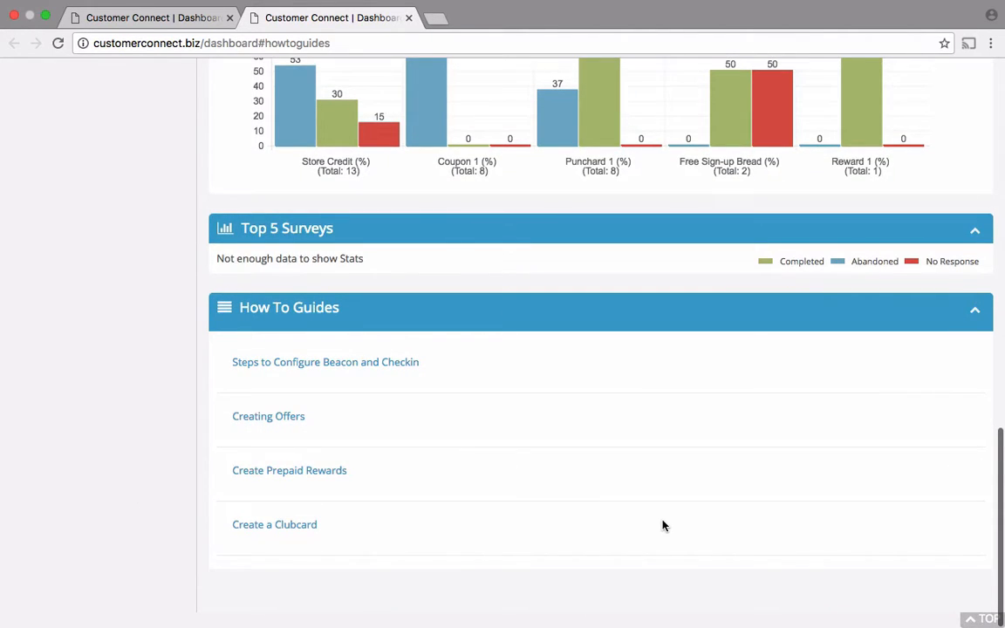
scroll(662, 525, "down", 6)
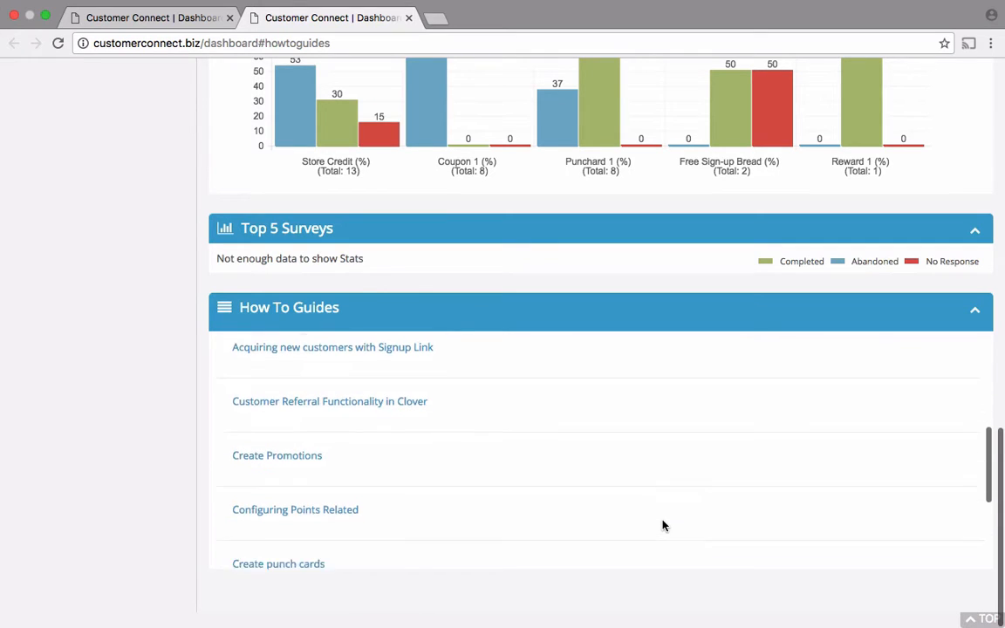
scroll(662, 525, "down", 2)
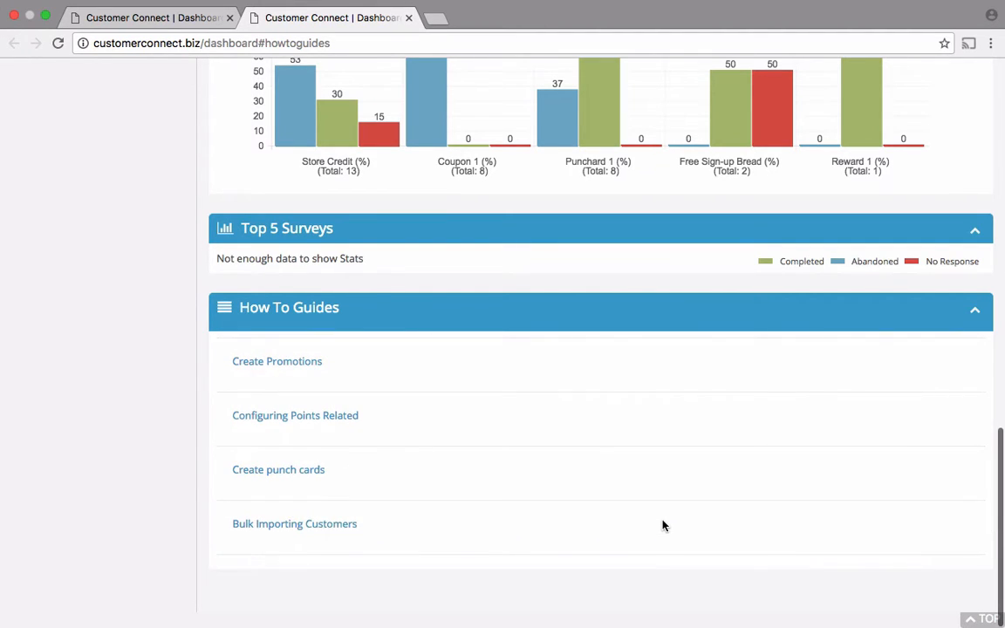
scroll(662, 525, "up", 3)
scroll(662, 525, "up", 3)
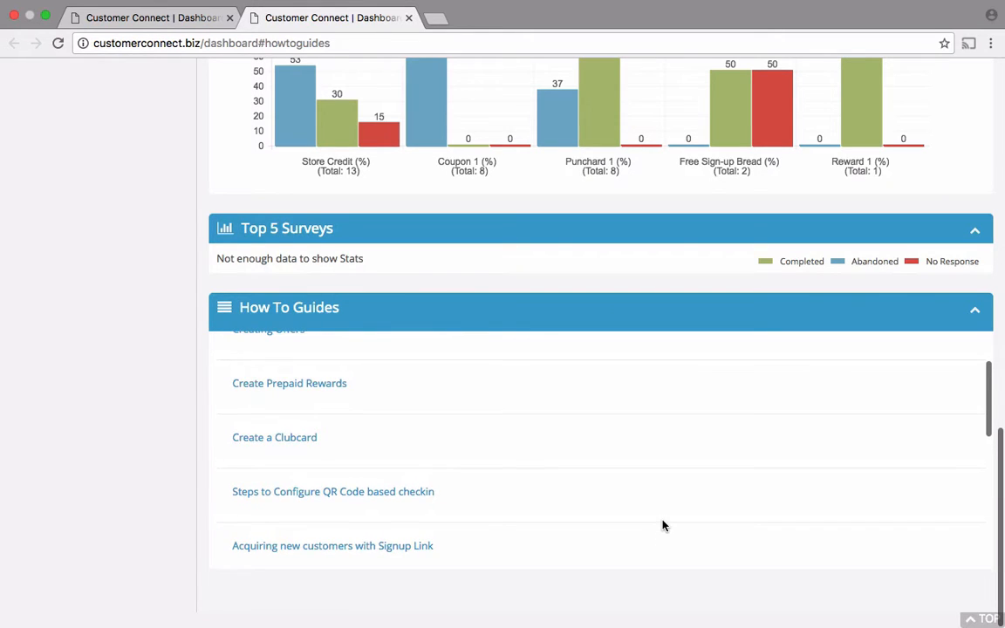
scroll(146, 335, "up", 20)
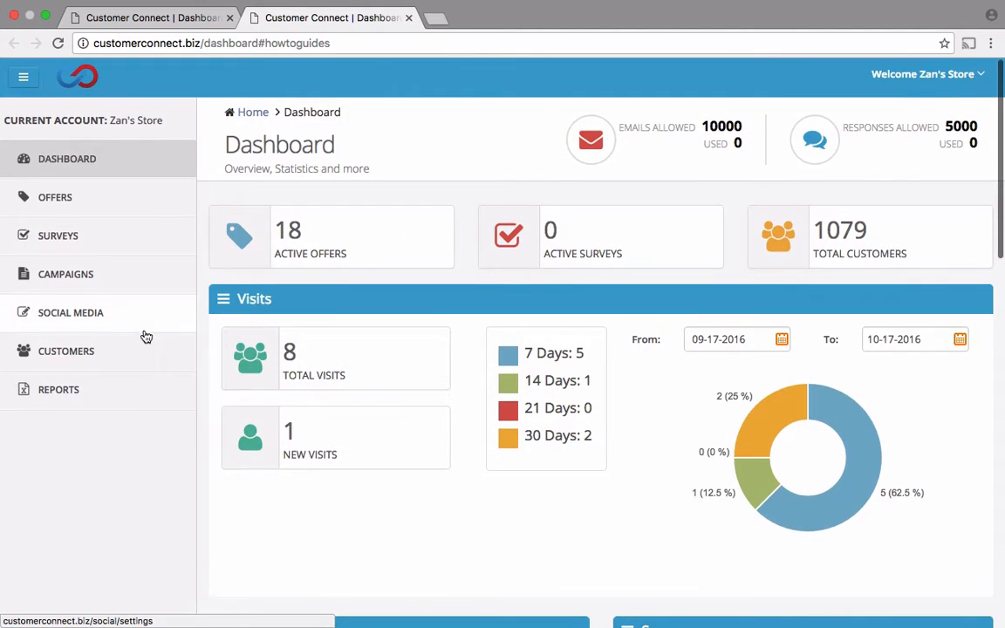
View the Update Profile form and open the Account Details page for the store.
left_click(937, 76)
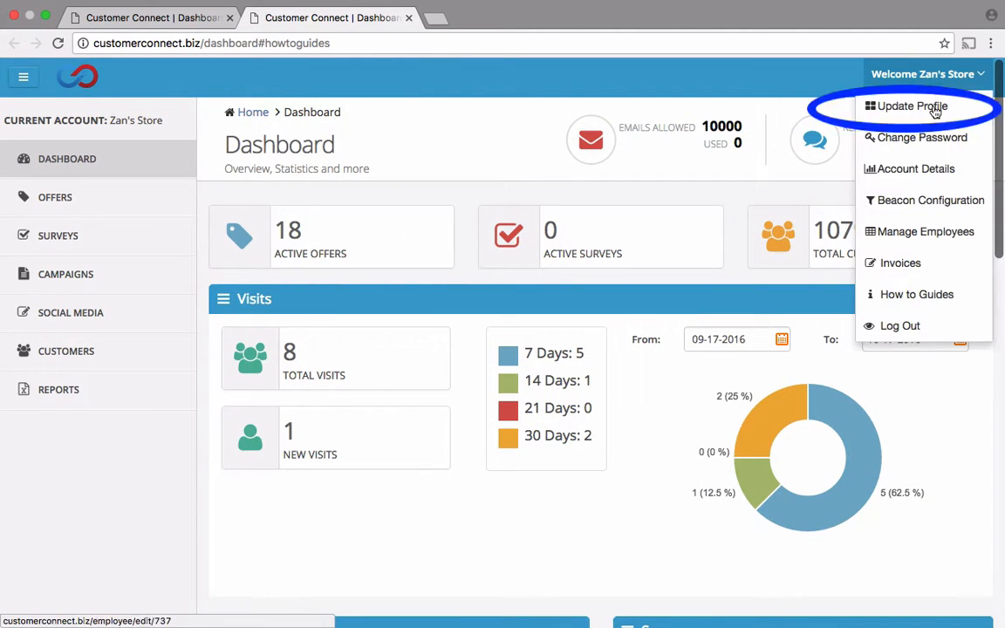
left_click(928, 108)
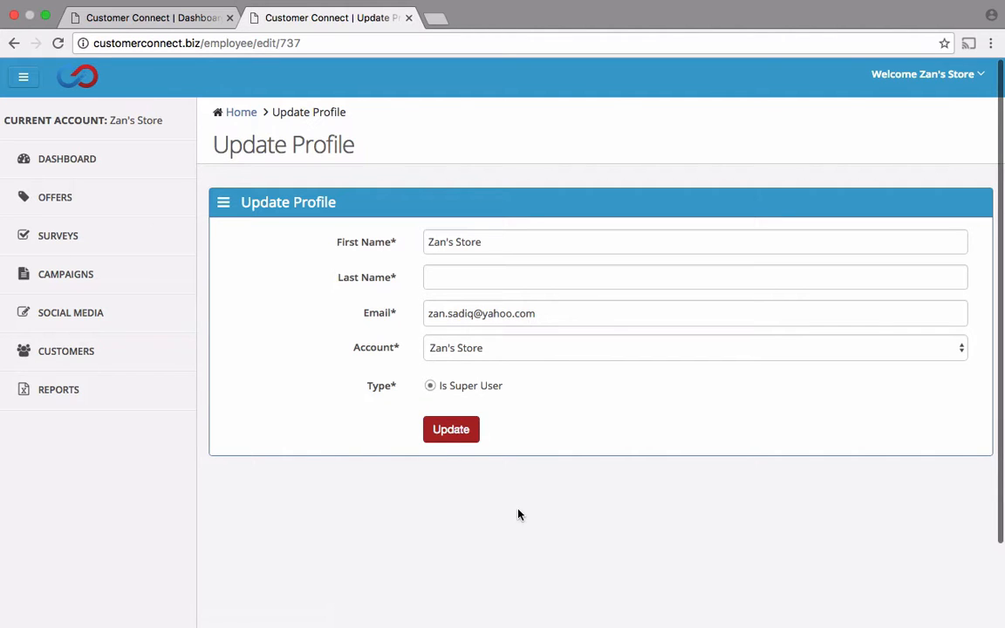
left_click(909, 74)
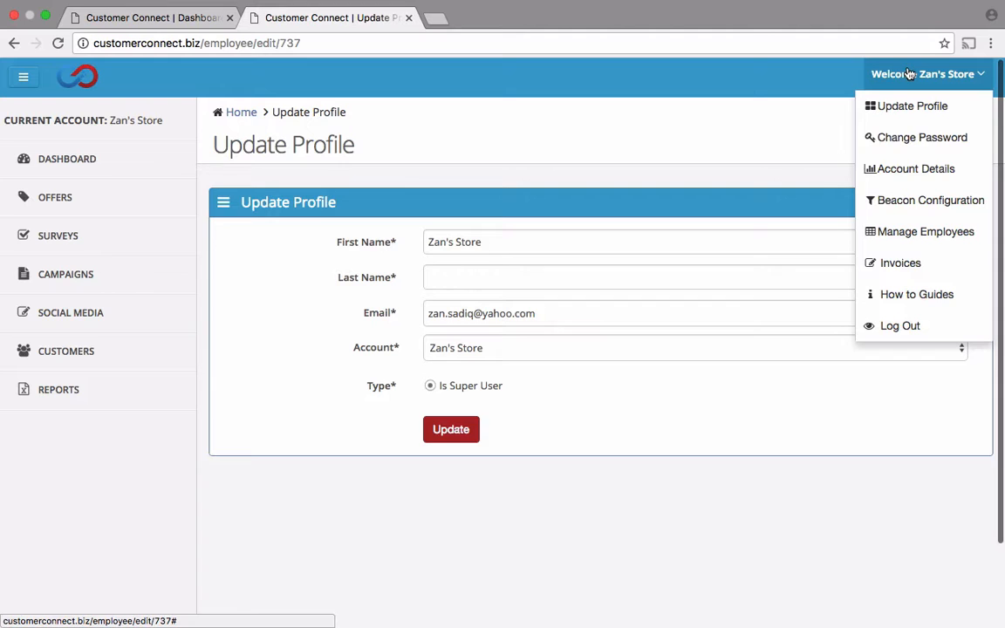
left_click(915, 175)
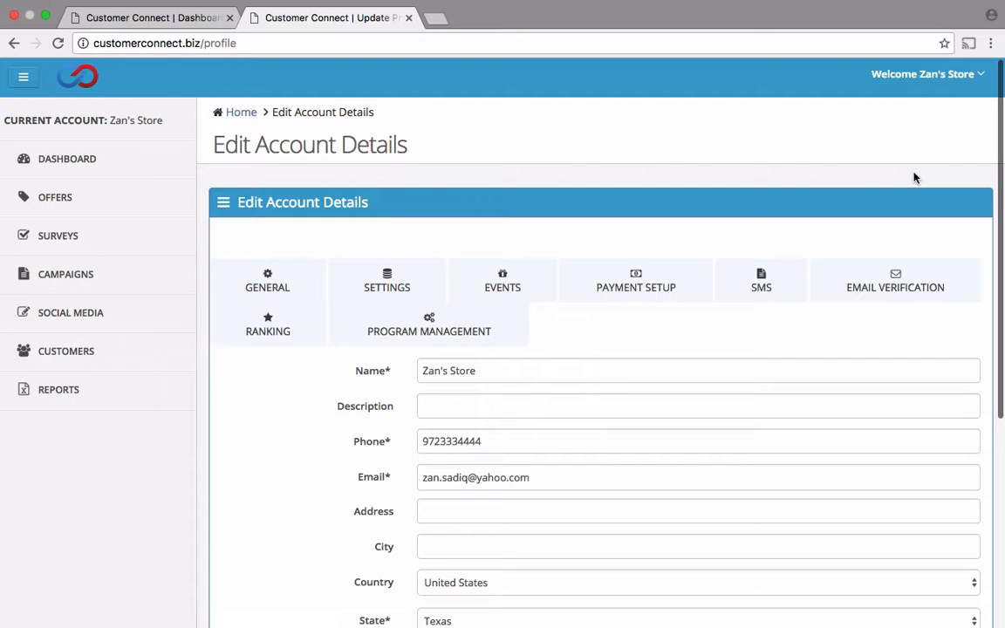
Review the general account fields from name to suffix, and open the logo file chooser without selecting a file.
left_click(929, 88)
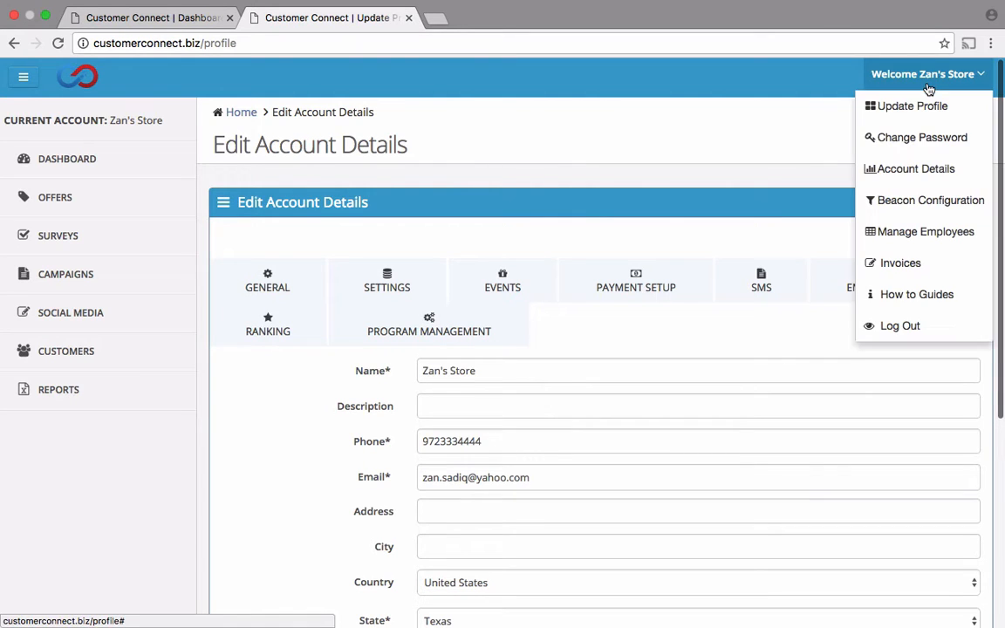
left_click(233, 512)
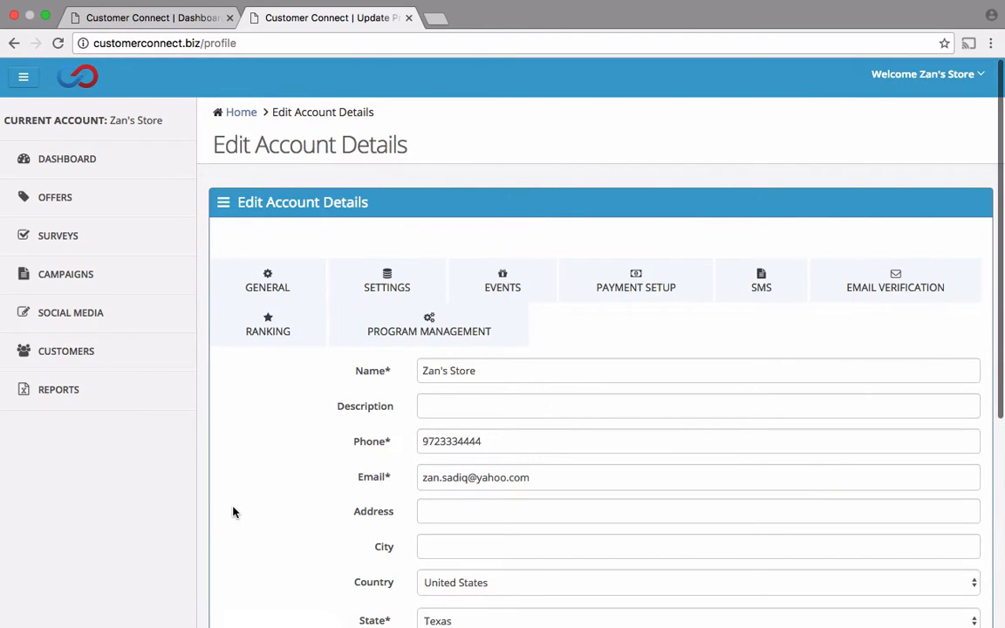
scroll(233, 512, "down", 4)
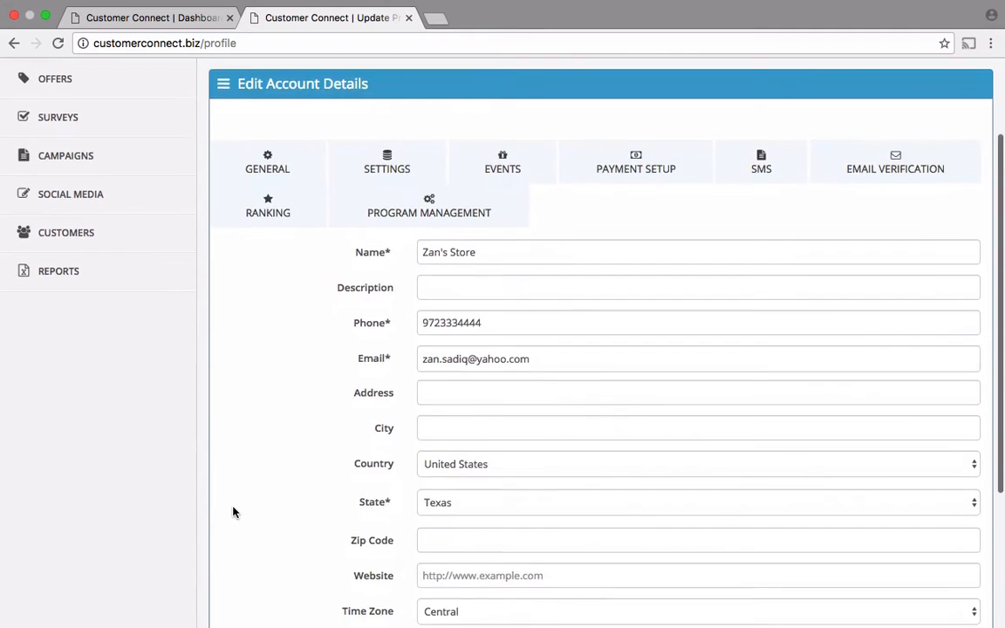
scroll(233, 512, "down", 1)
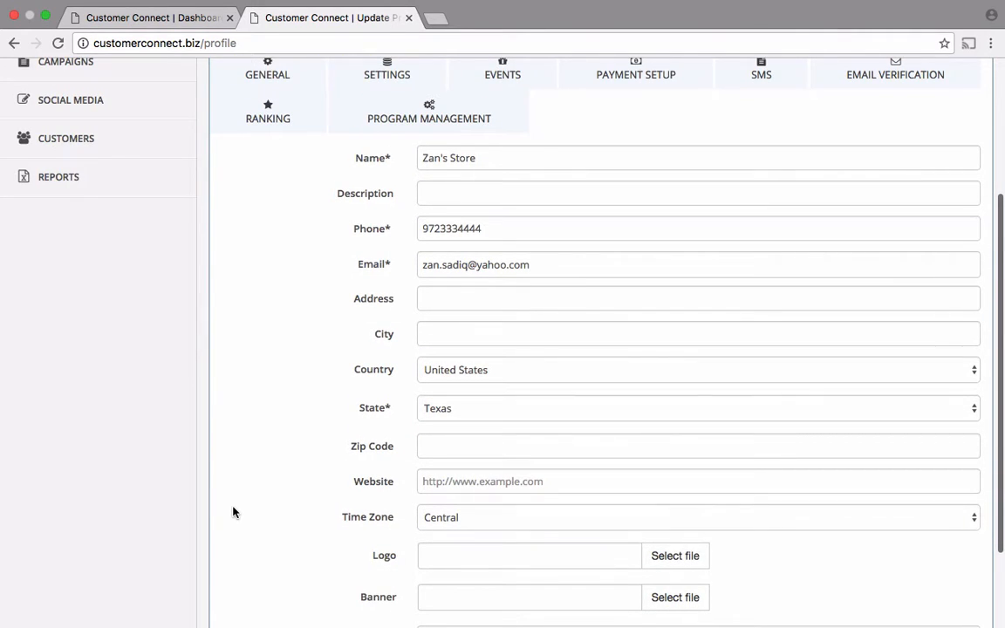
scroll(233, 512, "down", 2)
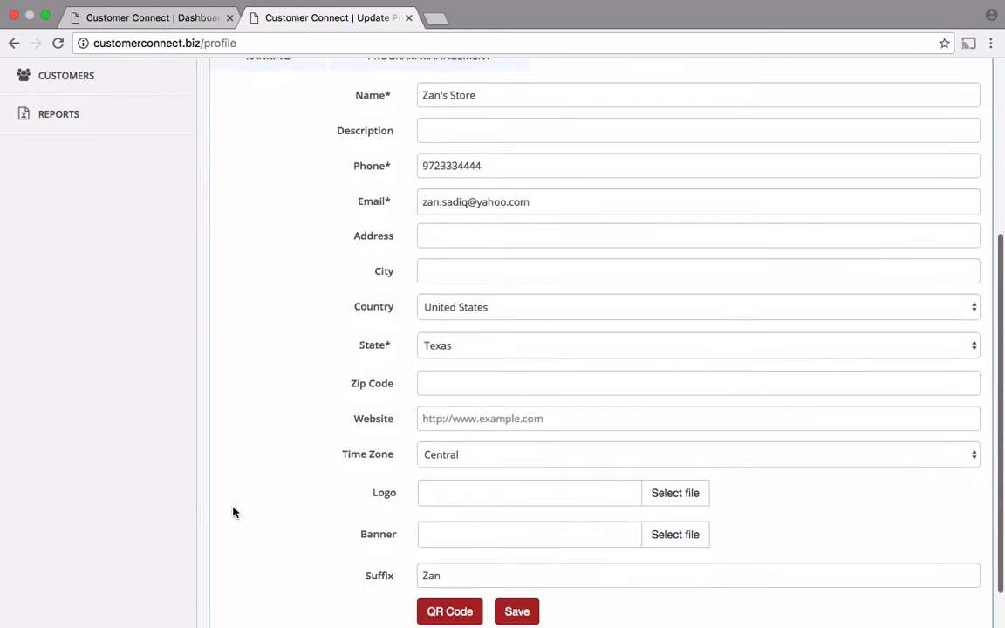
scroll(233, 512, "up", 2)
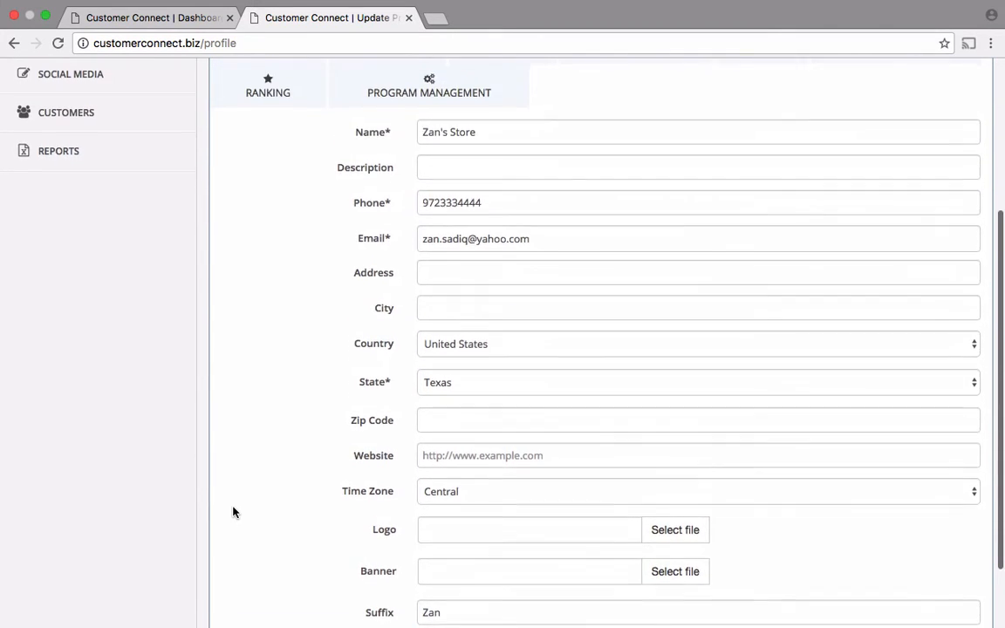
scroll(233, 512, "down", 2)
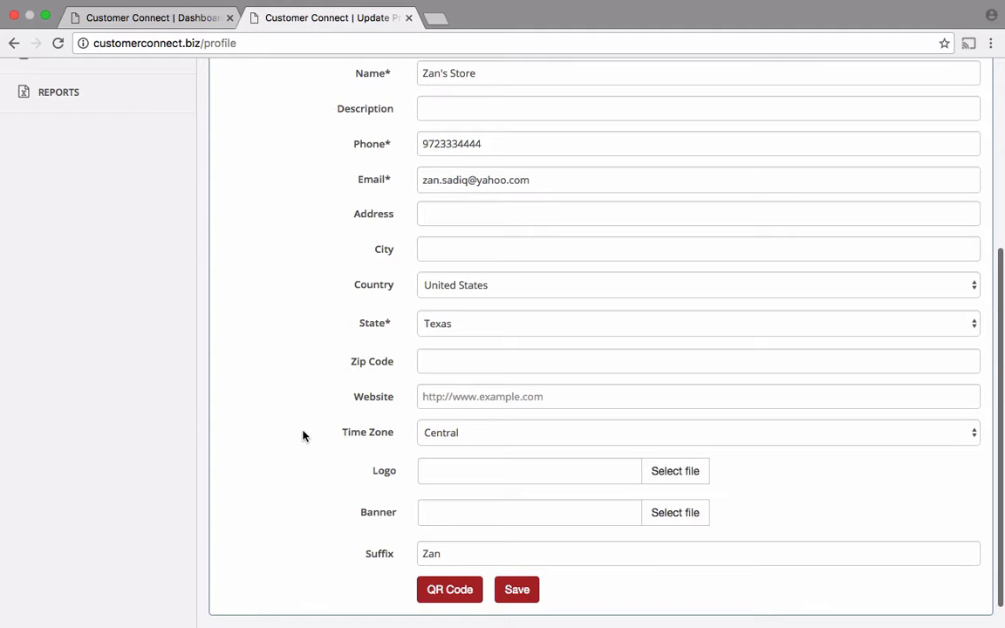
left_click(694, 479)
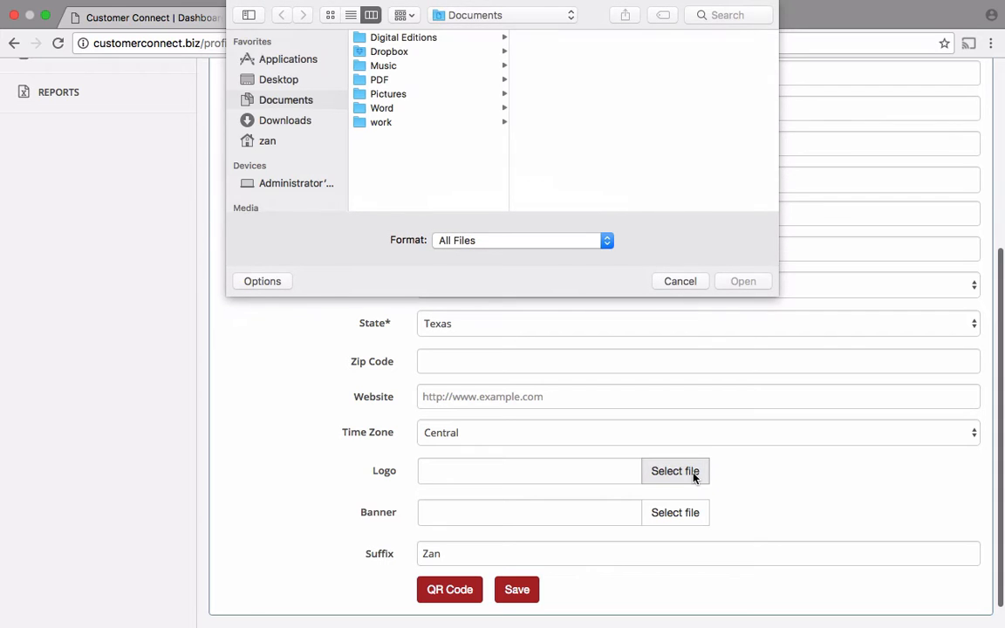
left_click(686, 282)
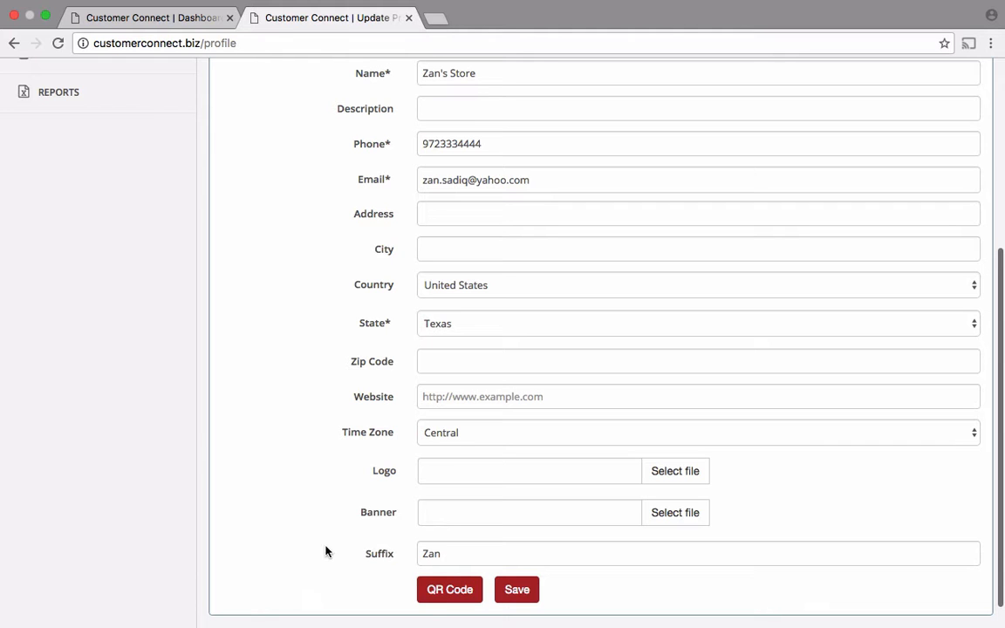
scroll(307, 407, "up", 4)
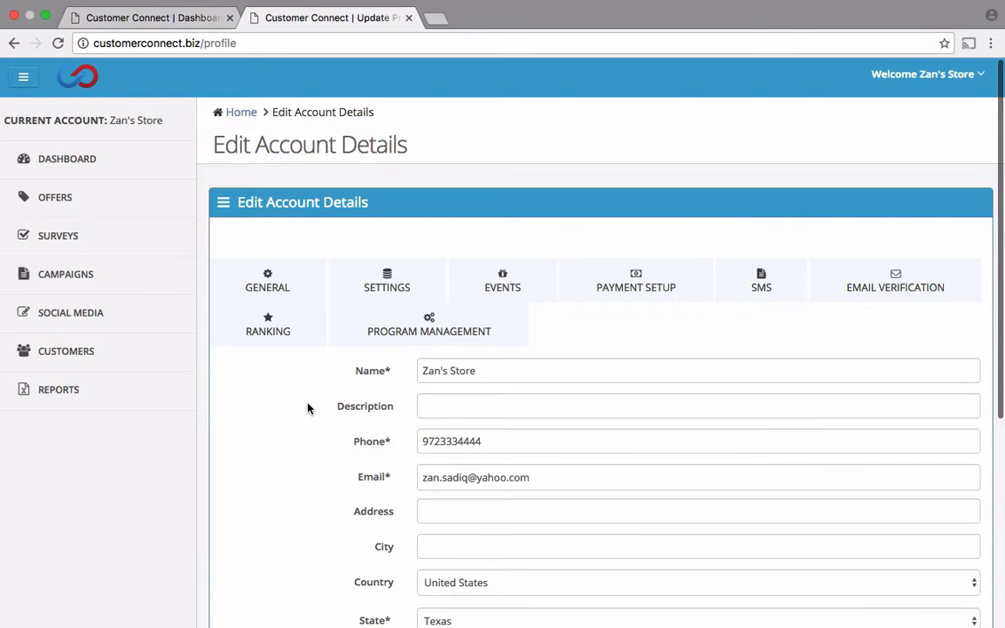
In the account's points settings, try .25 points per dollar and clear the field.
left_click(389, 280)
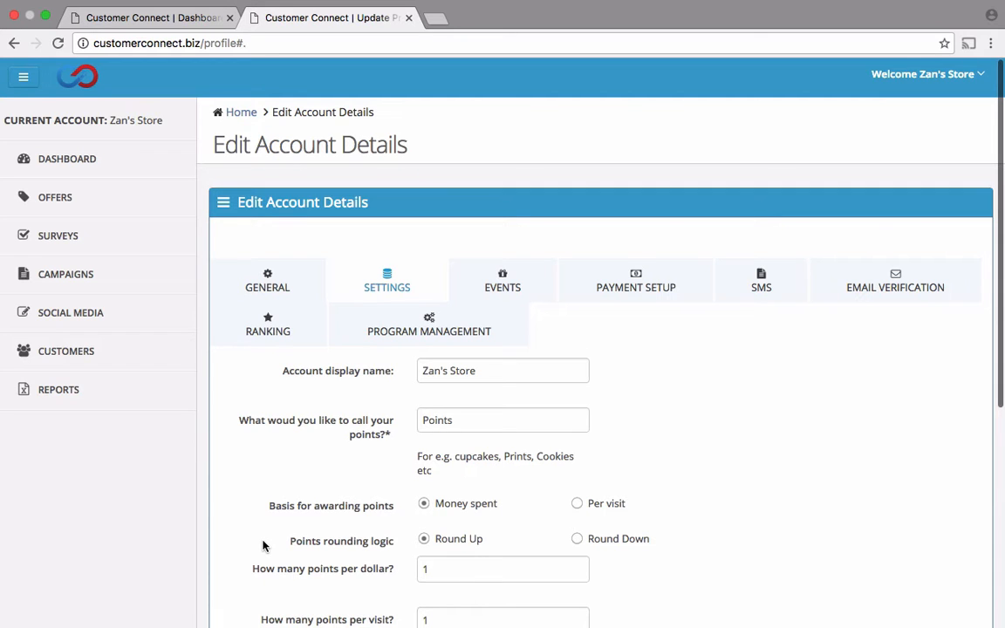
scroll(263, 546, "down", 1)
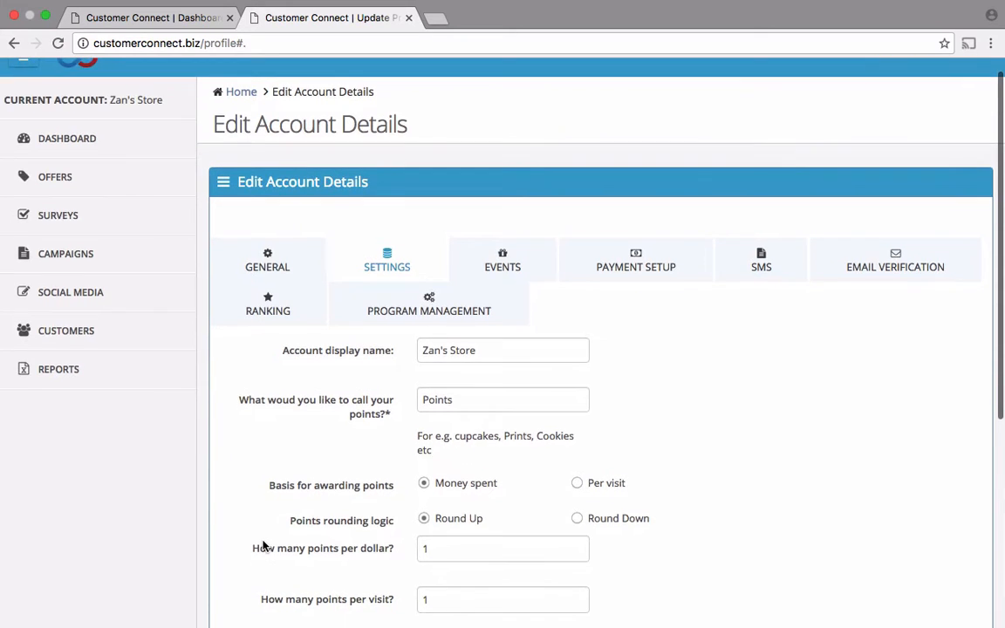
scroll(263, 546, "up", 1)
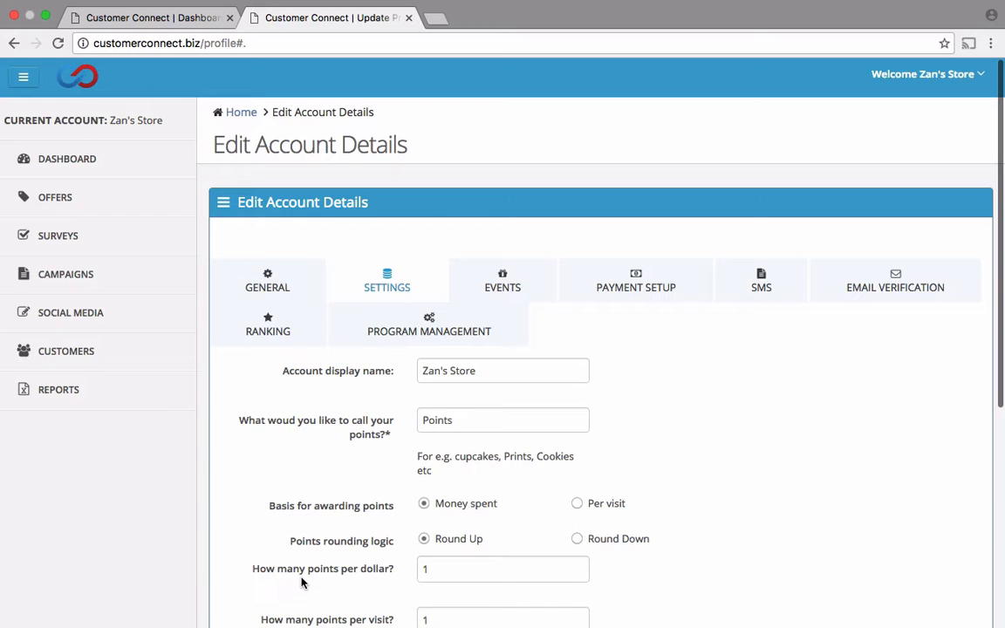
left_click(461, 569)
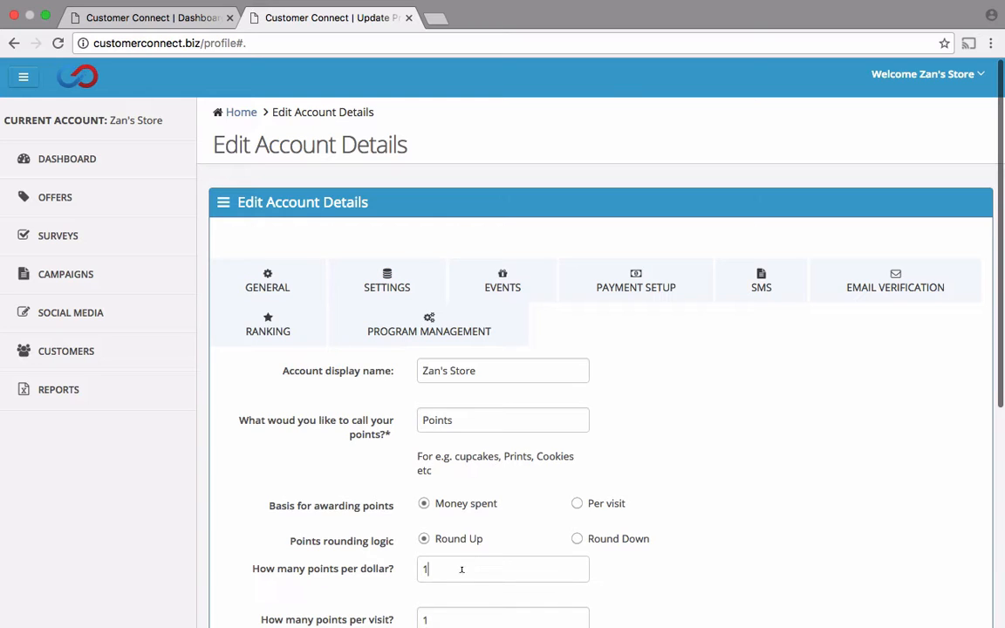
key("BackSpace")
type(".25")
key("BackSpace")
key("BackSpace")
key("BackSpace")
Review the receipt, discount, refund and offer reminder options, and save the account settings.
scroll(324, 600, "down", 5)
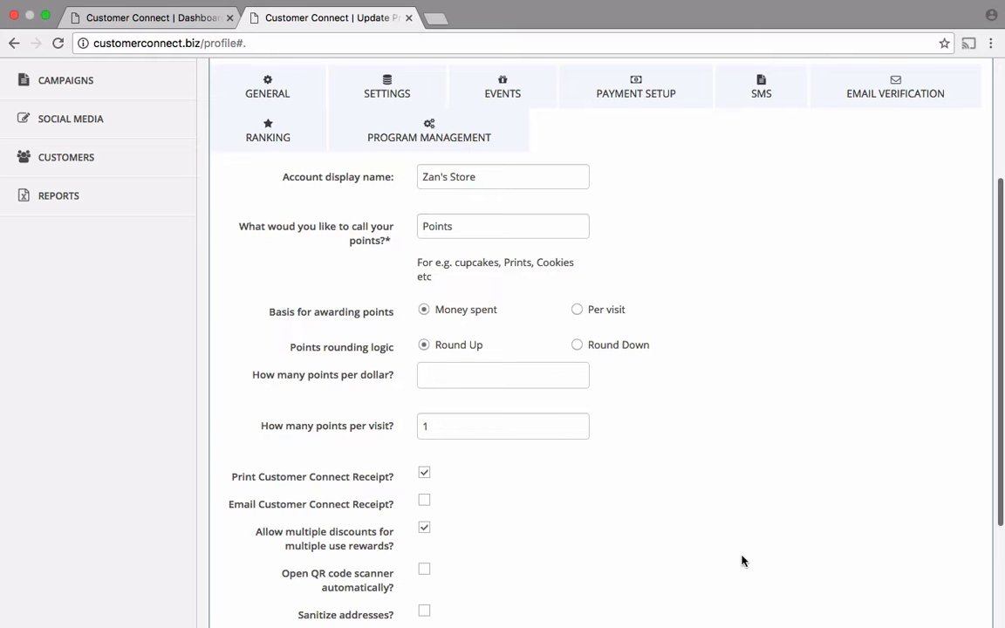
scroll(748, 562, "down", 2)
scroll(748, 562, "down", 2)
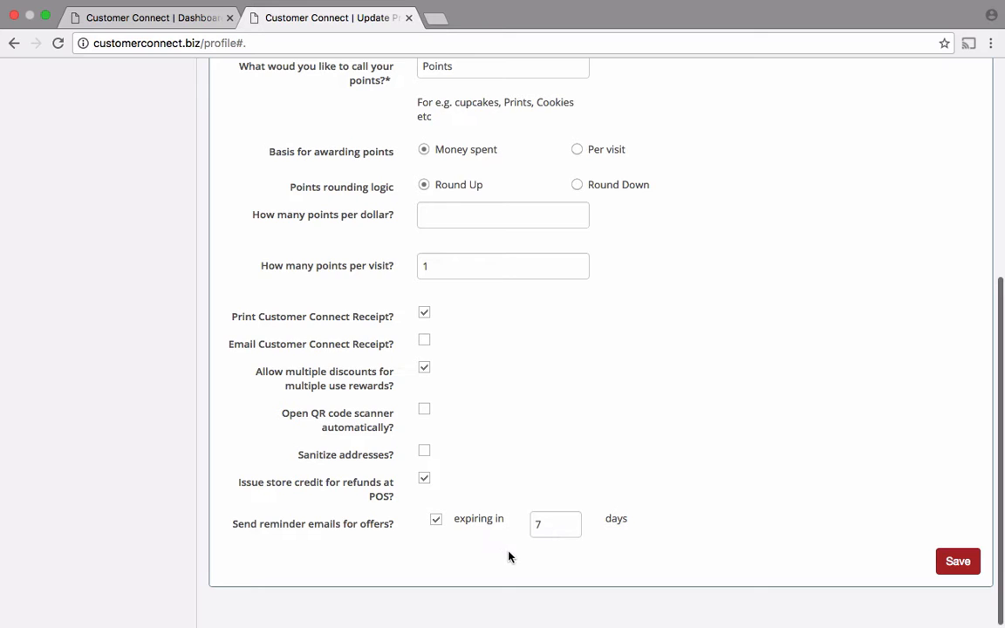
left_click(538, 523)
left_click(953, 563)
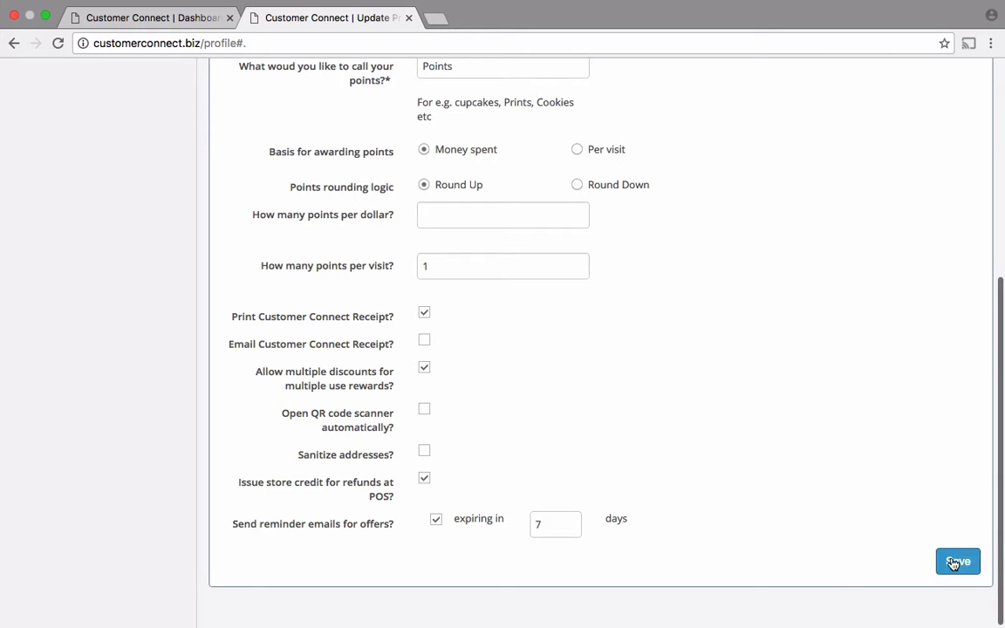
left_click(959, 572)
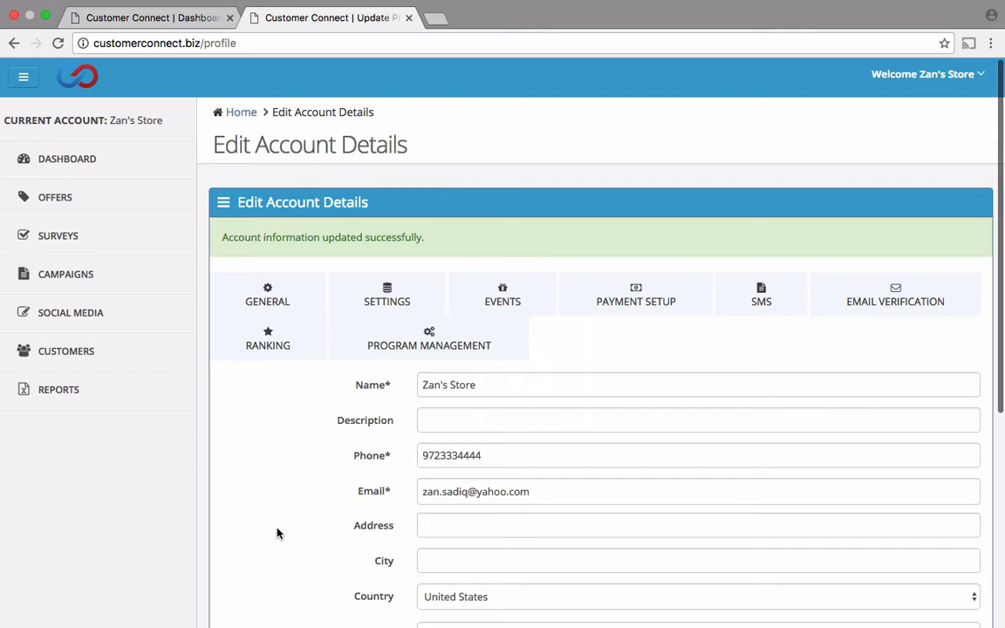
Open the account's event settings and examine the check-in modes and the reward options for each customer event.
left_click(497, 300)
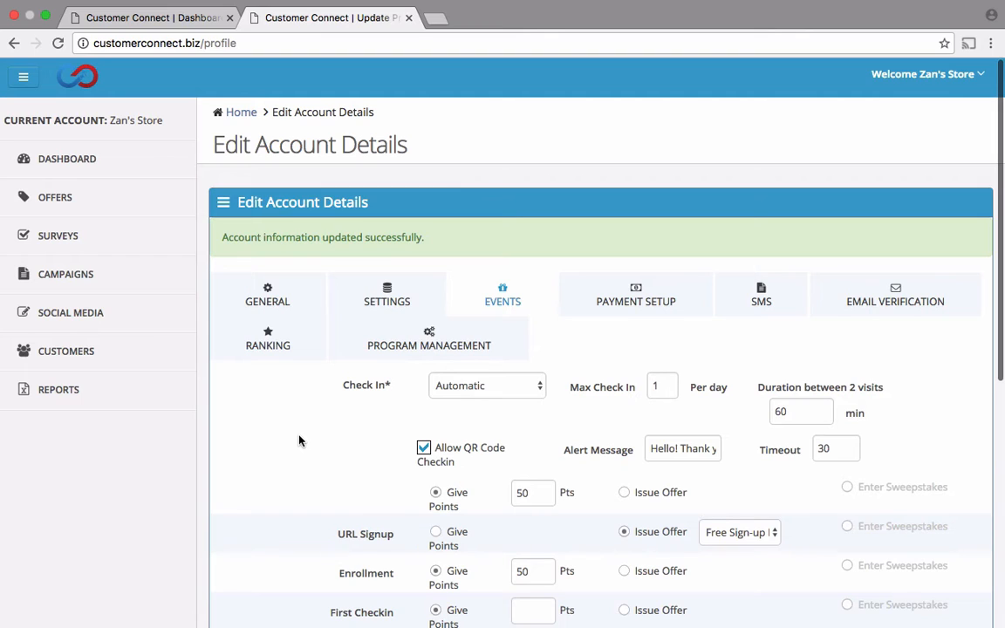
left_click(478, 386)
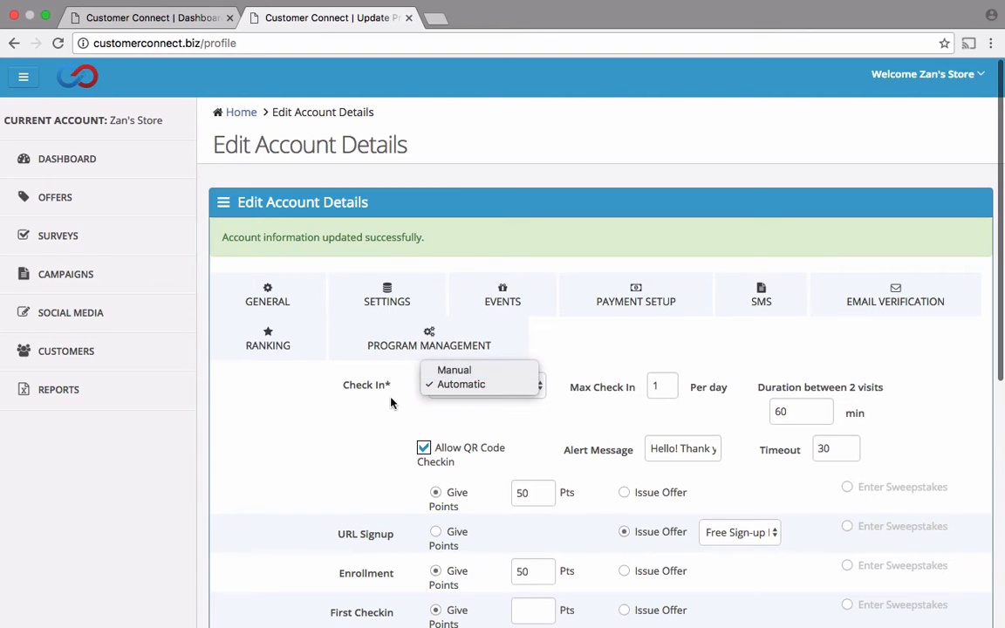
left_click(319, 428)
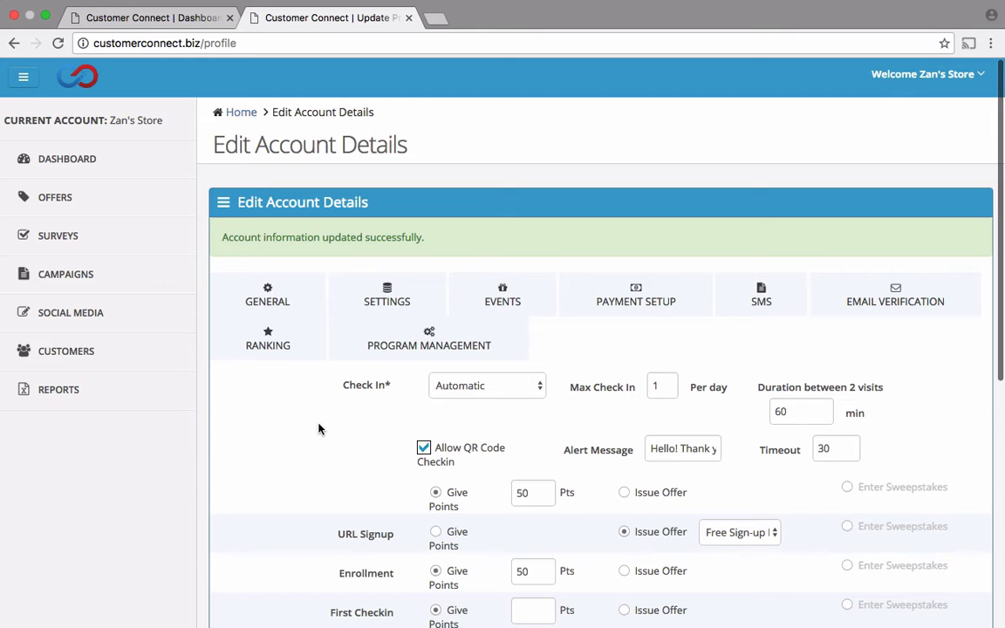
scroll(318, 428, "down", 8)
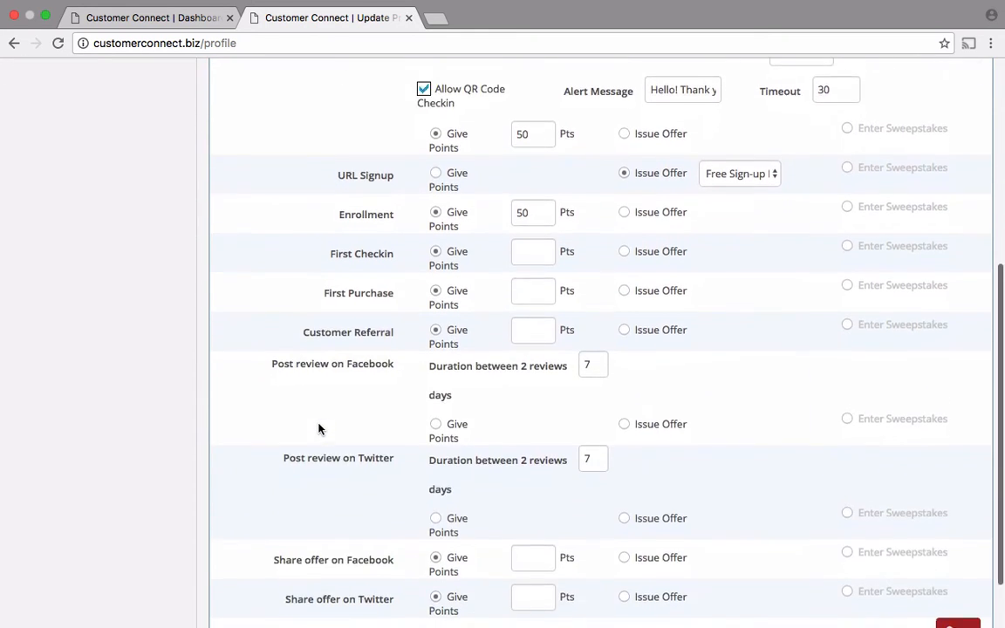
scroll(318, 428, "down", 1)
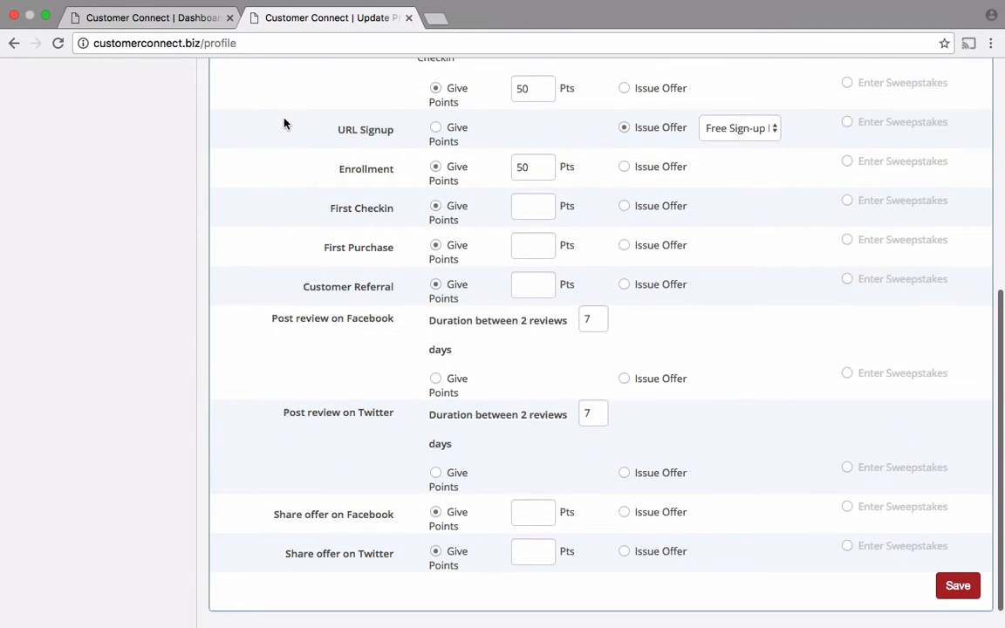